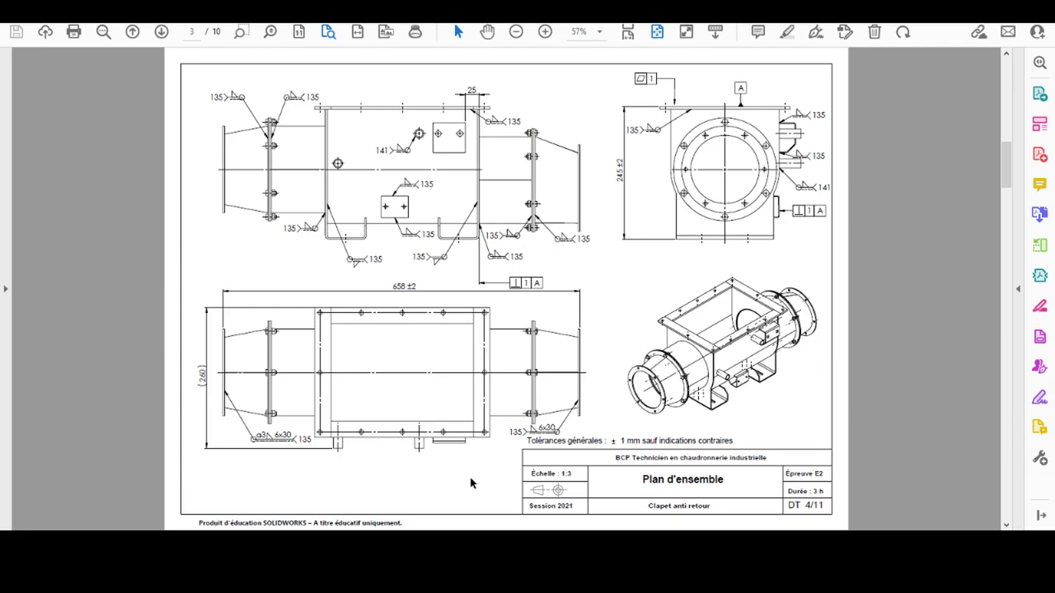
Scroll the PDF from page 3 back up to page 1, 'Mise en situation'.
scroll(489, 450, up, 2)
scroll(489, 450, up, 2)
scroll(490, 450, down, 2)
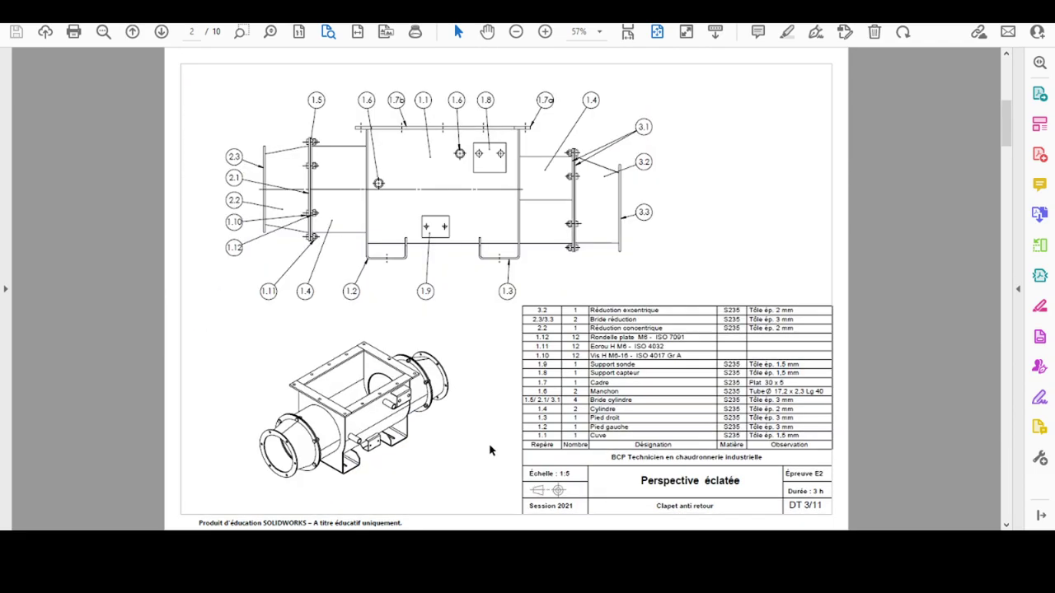
scroll(493, 449, up, 2)
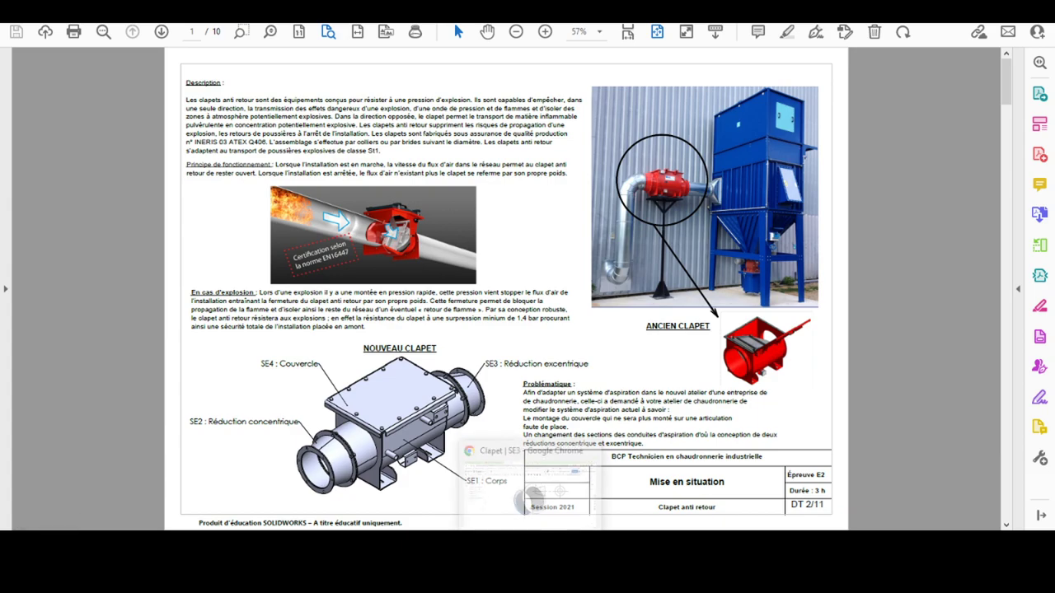
Create a new assembly tab in the Onshape Clapet document.
click(489, 492)
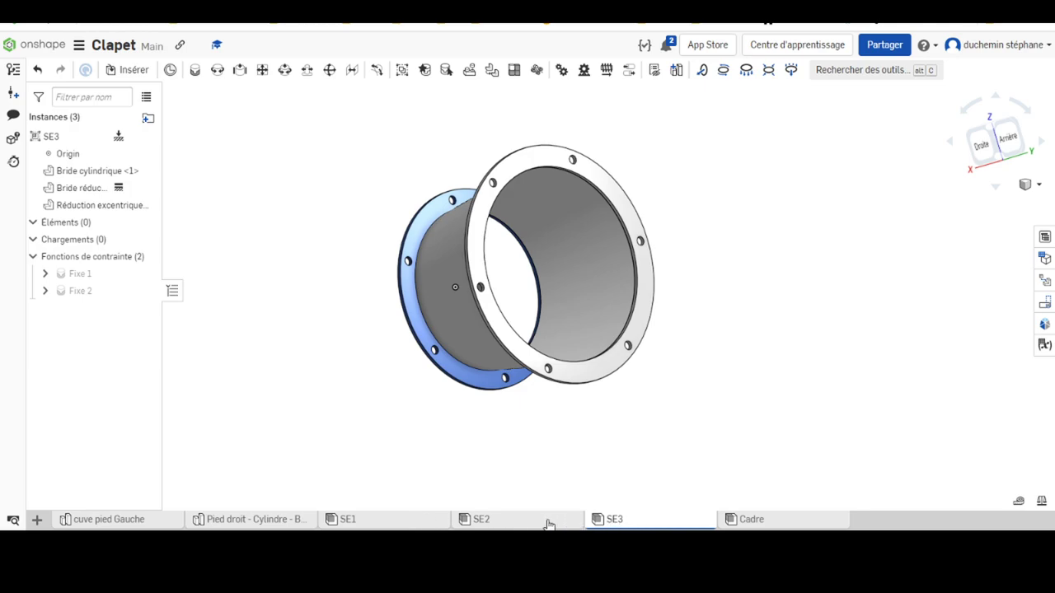
click(36, 519)
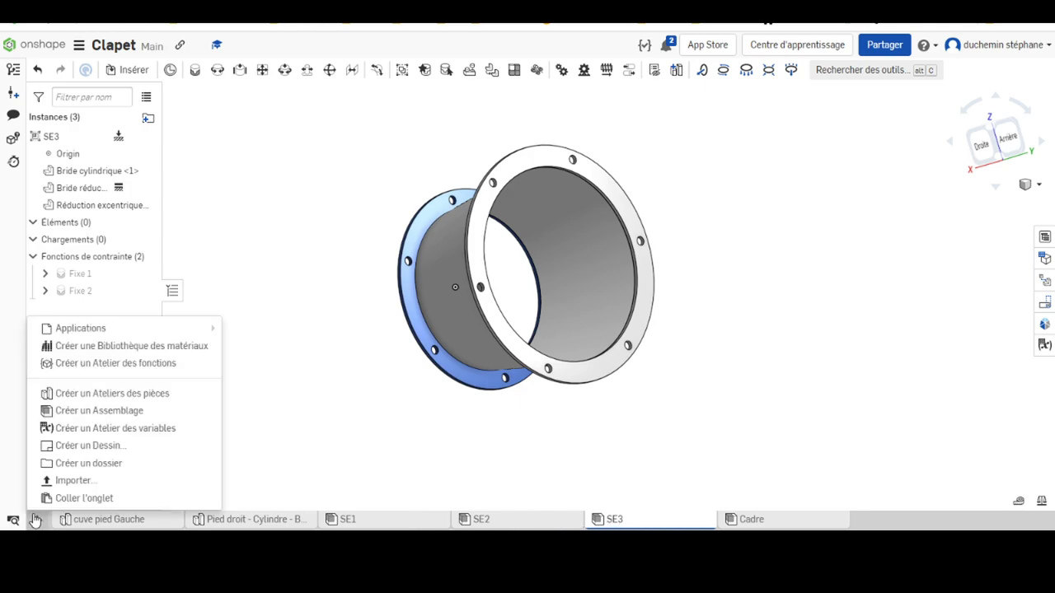
click(82, 413)
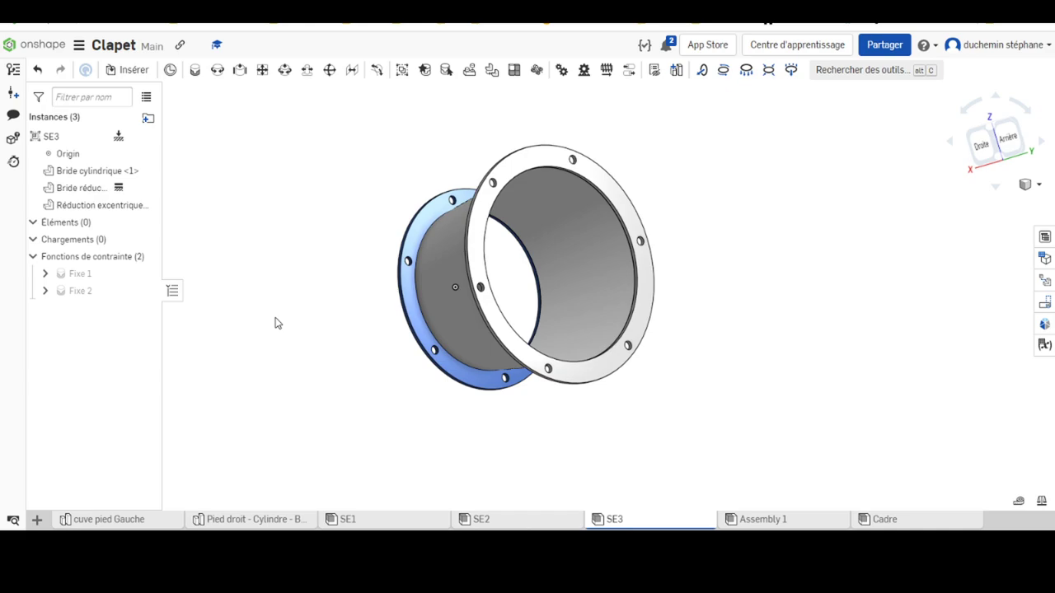
Rename the new 'Assembly 1' tab to 'Clapet'.
right_click(751, 522)
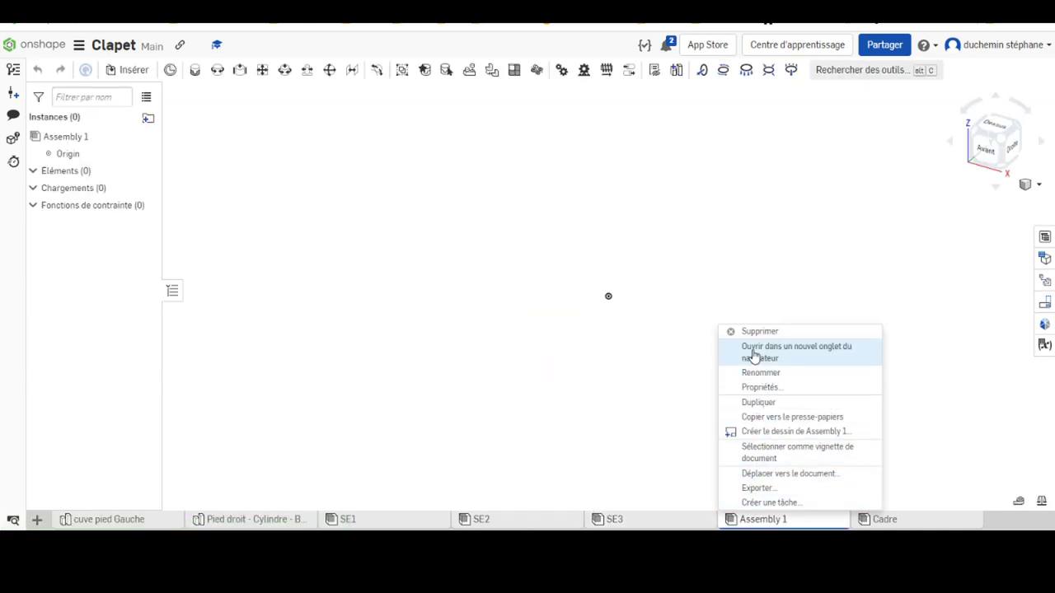
click(760, 373)
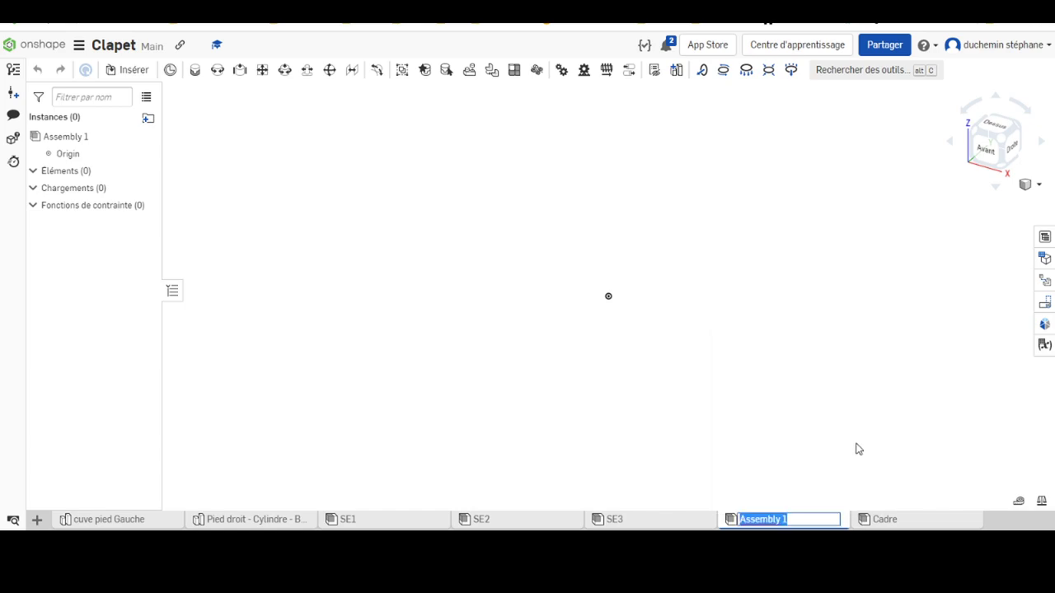
text(Clapet)
key(Return)
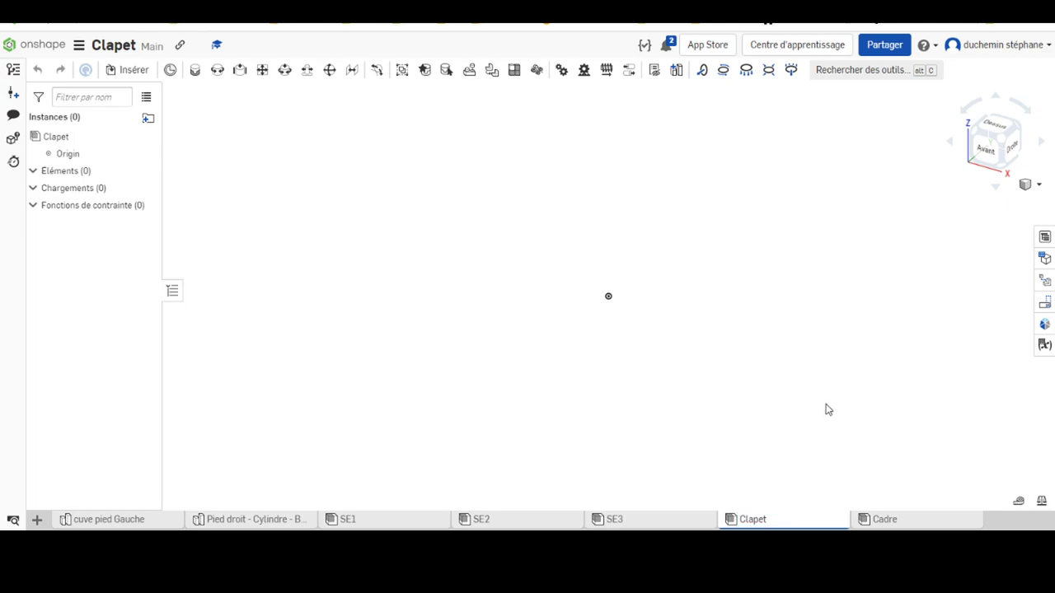
Insert SE1 in the centre, SE2 to its left and SE3 to its right.
click(112, 74)
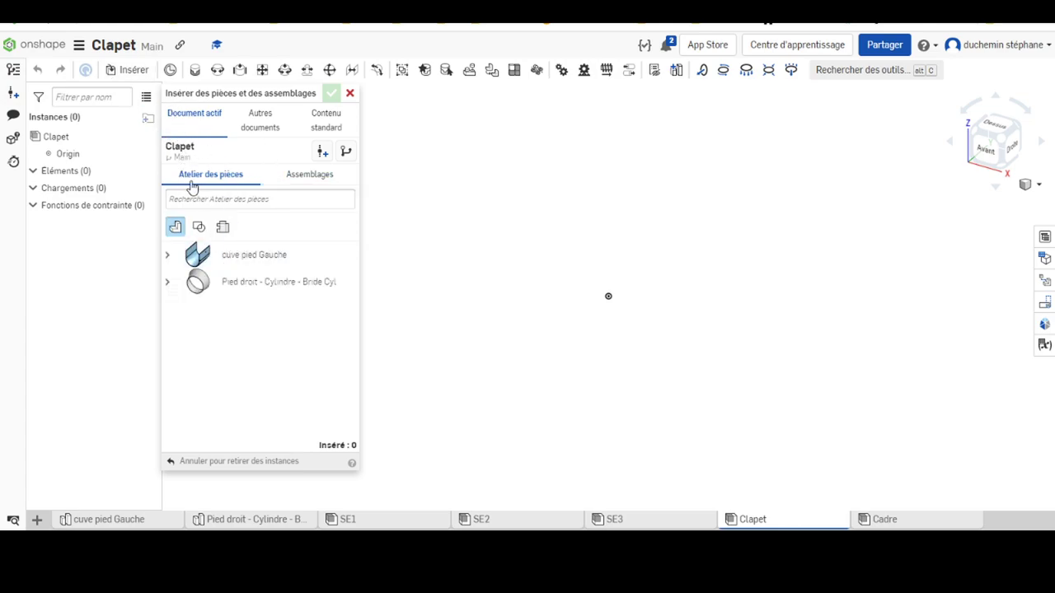
click(307, 174)
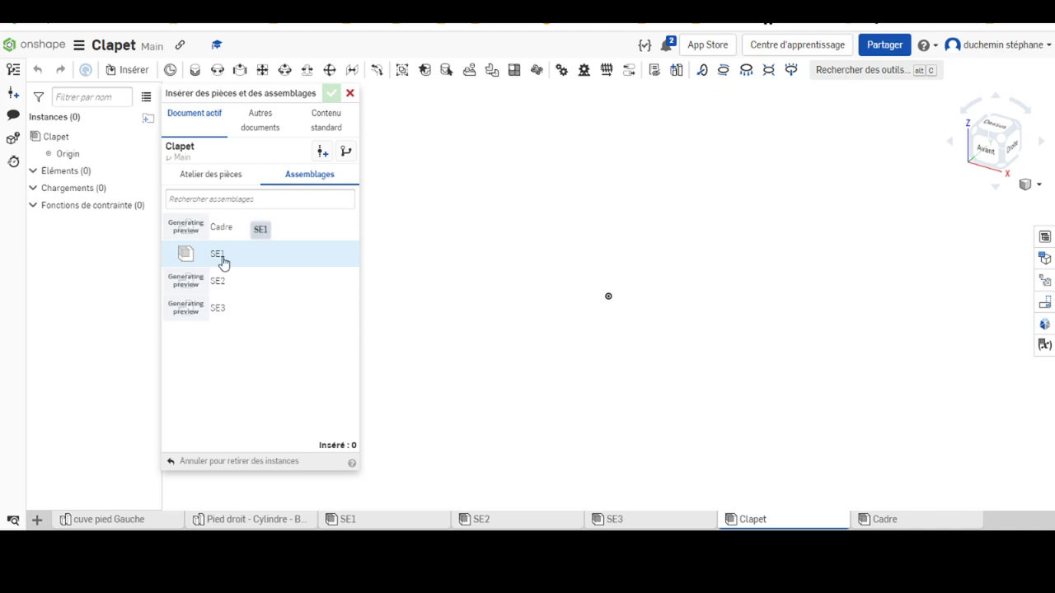
click(222, 262)
click(593, 275)
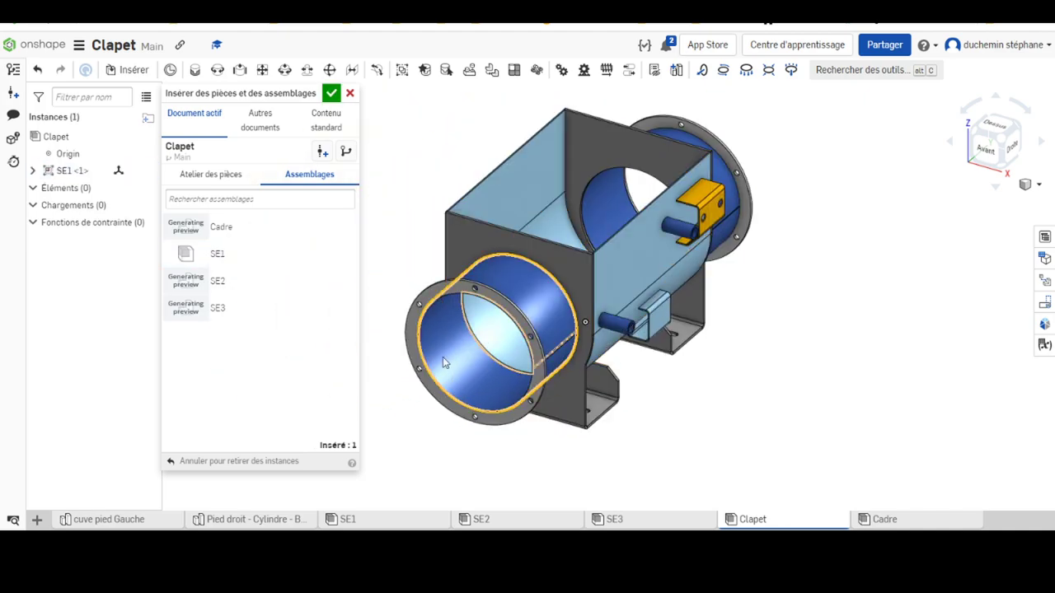
click(217, 282)
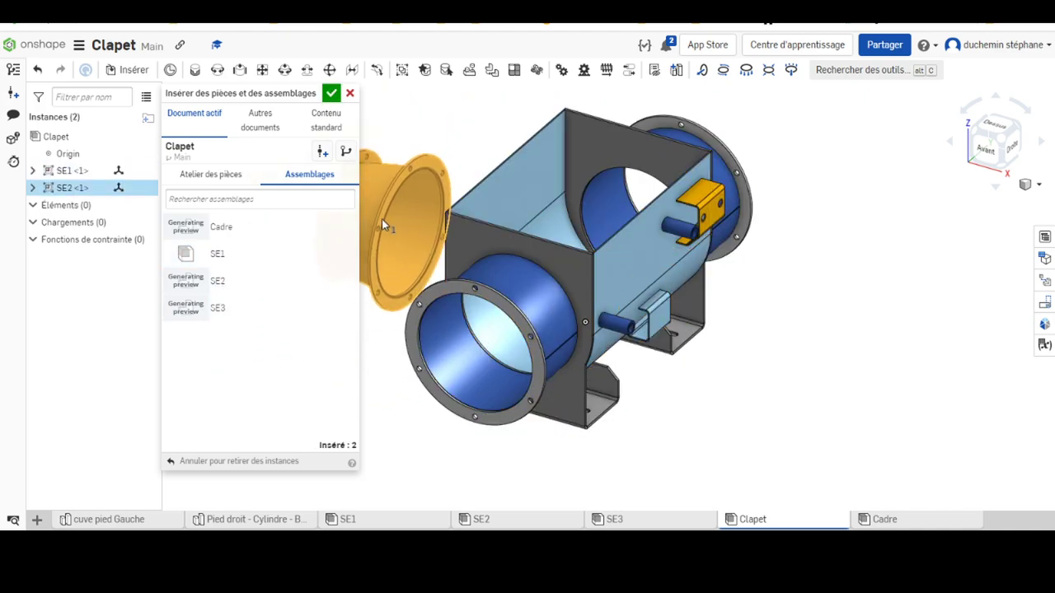
click(382, 218)
click(218, 308)
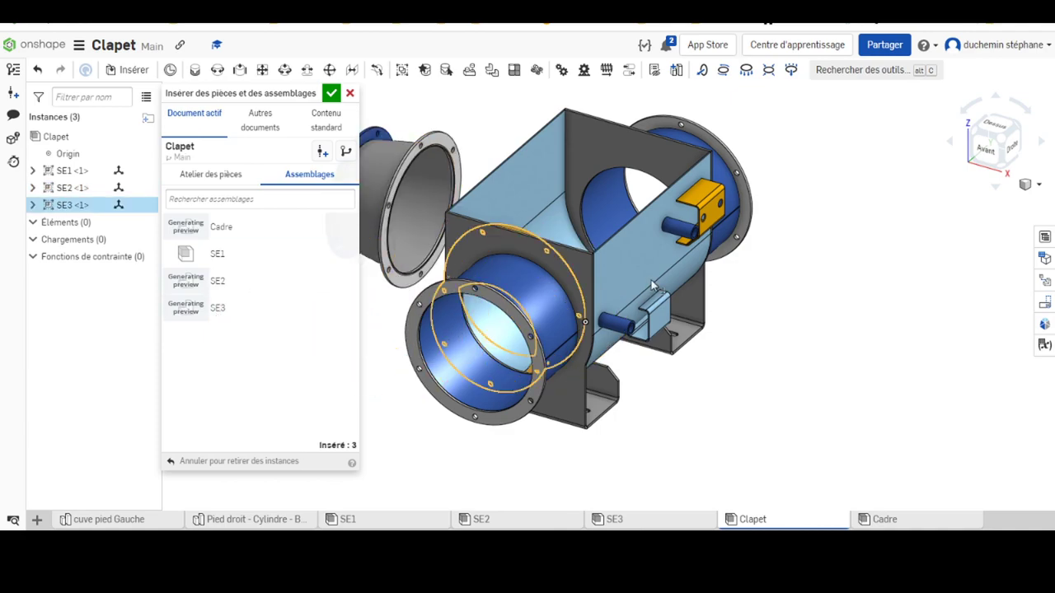
click(886, 233)
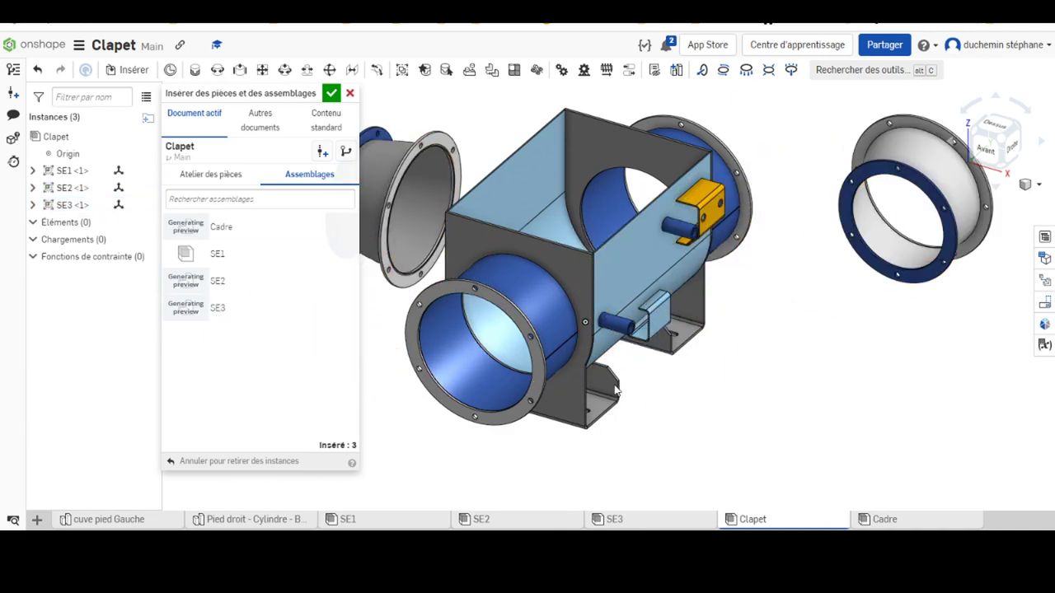
click(328, 96)
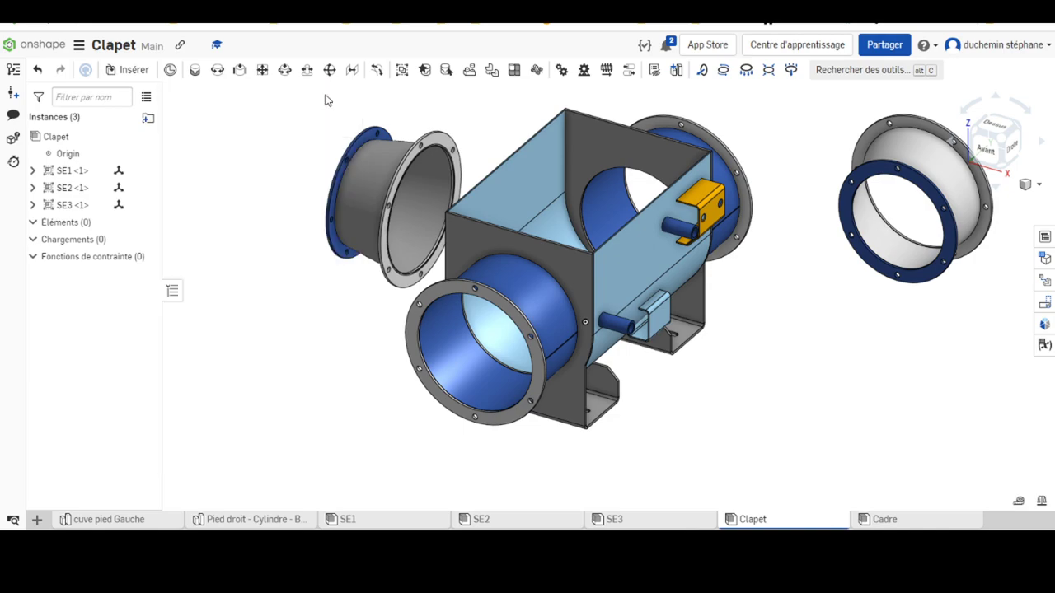
mouse_move(70, 171)
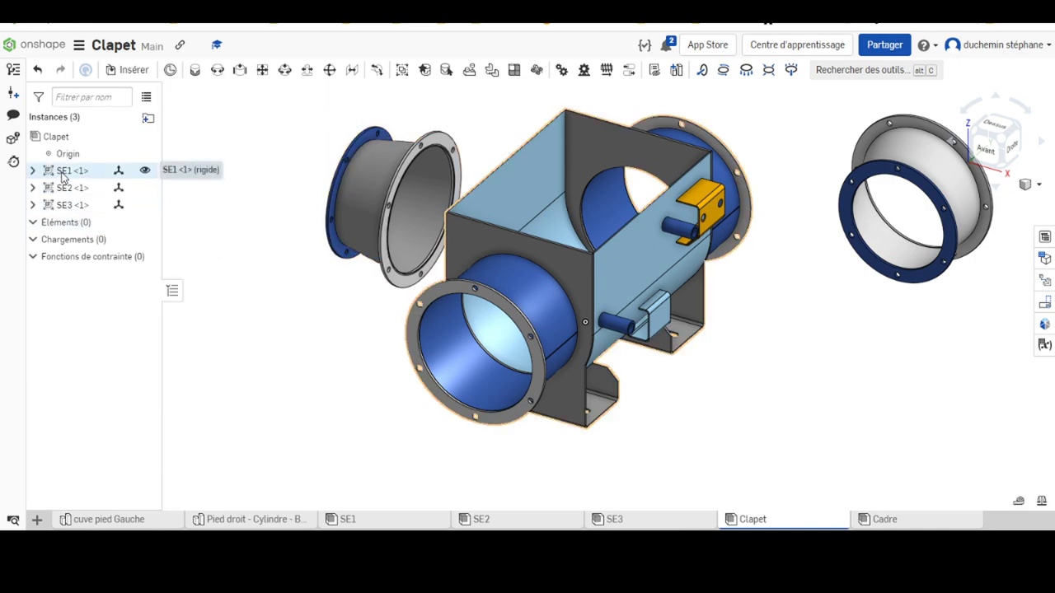
Fix the Pied gauche part of SE1 in place.
right_click(63, 177)
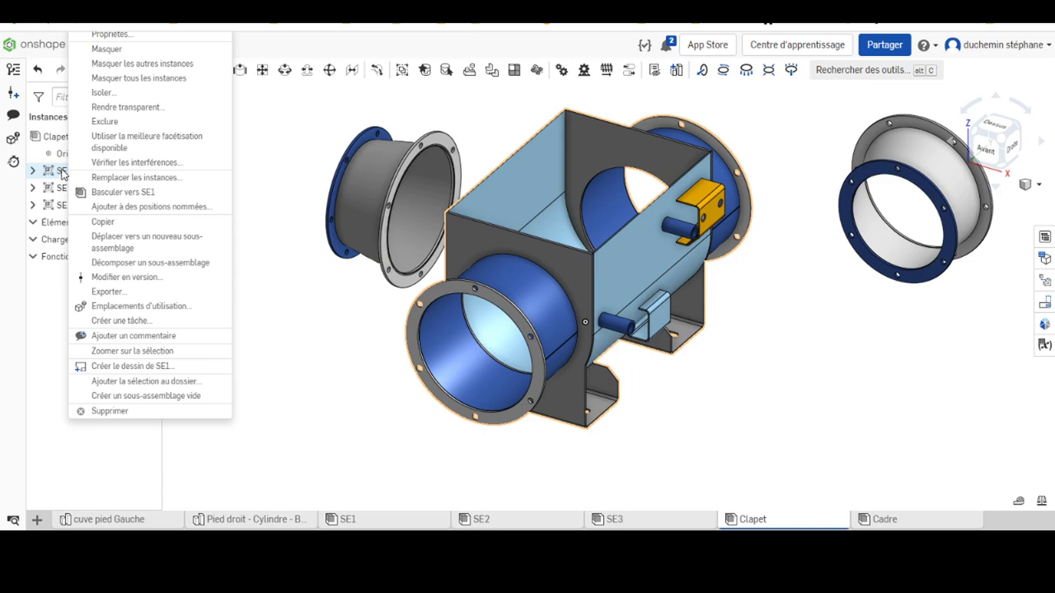
click(266, 175)
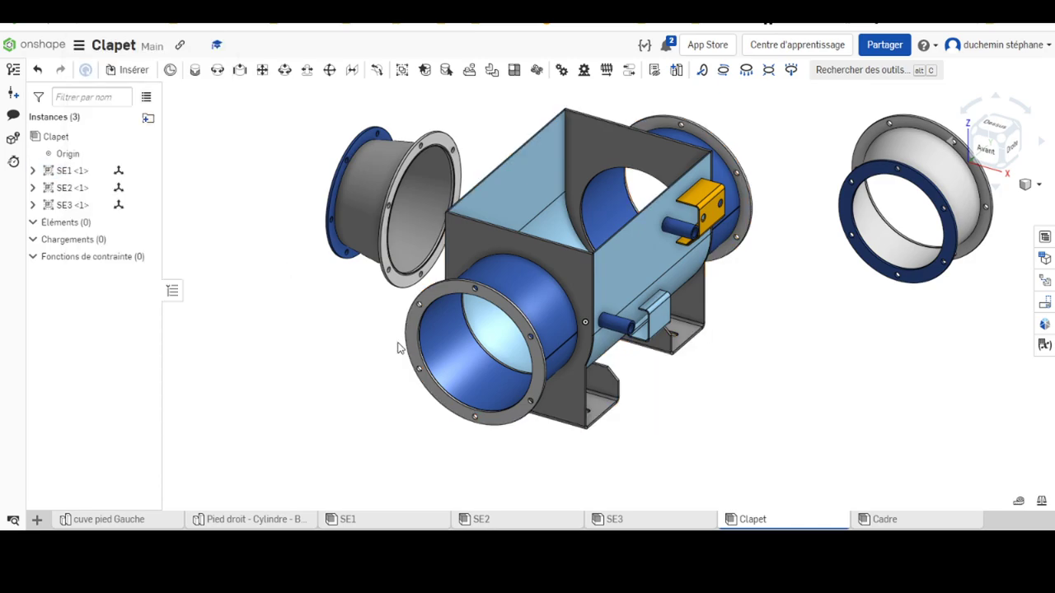
mouse_move(72, 171)
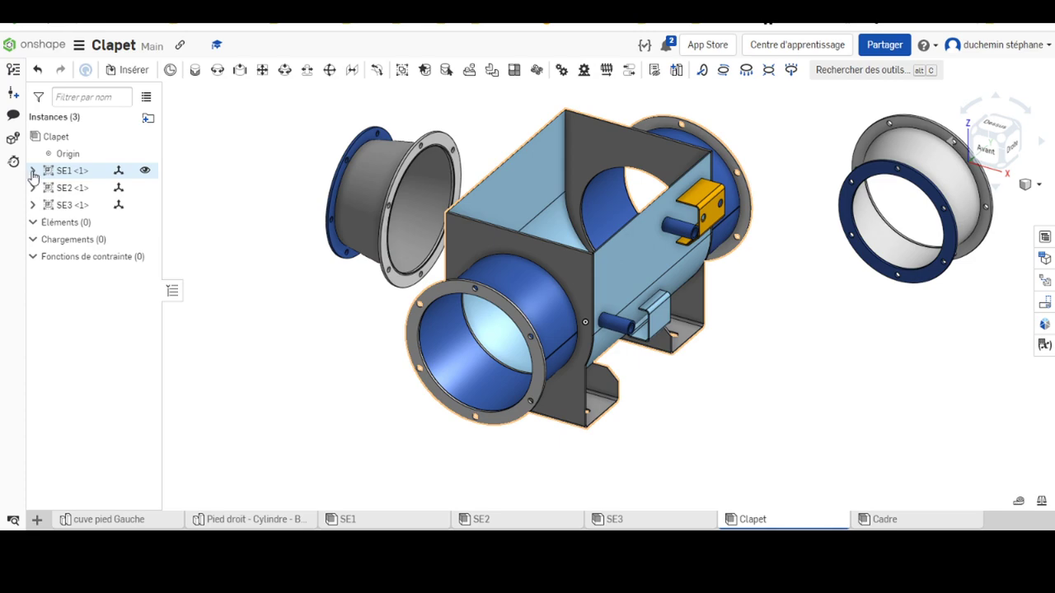
click(32, 171)
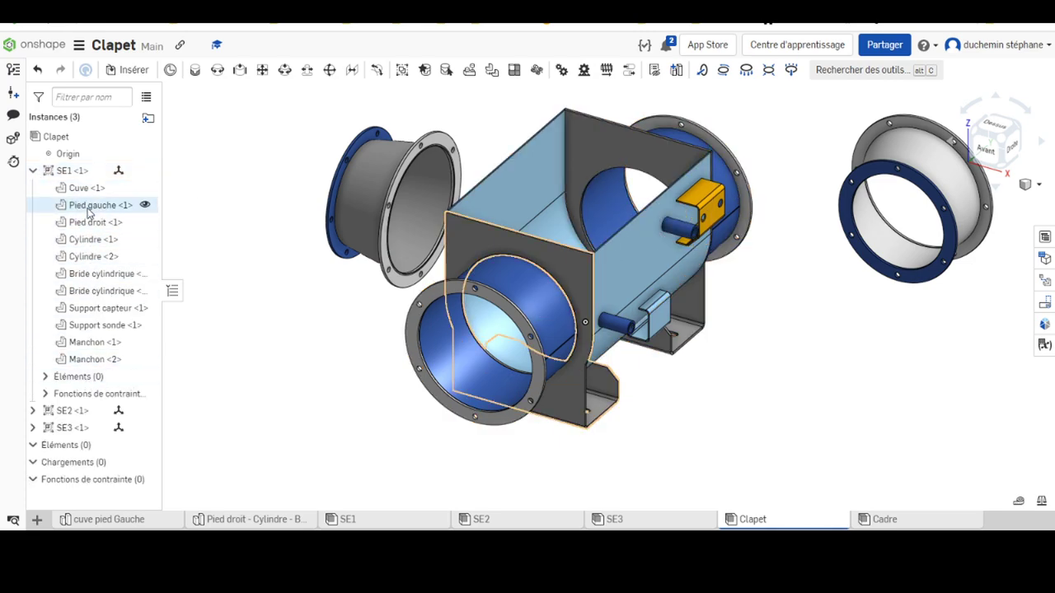
right_click(88, 212)
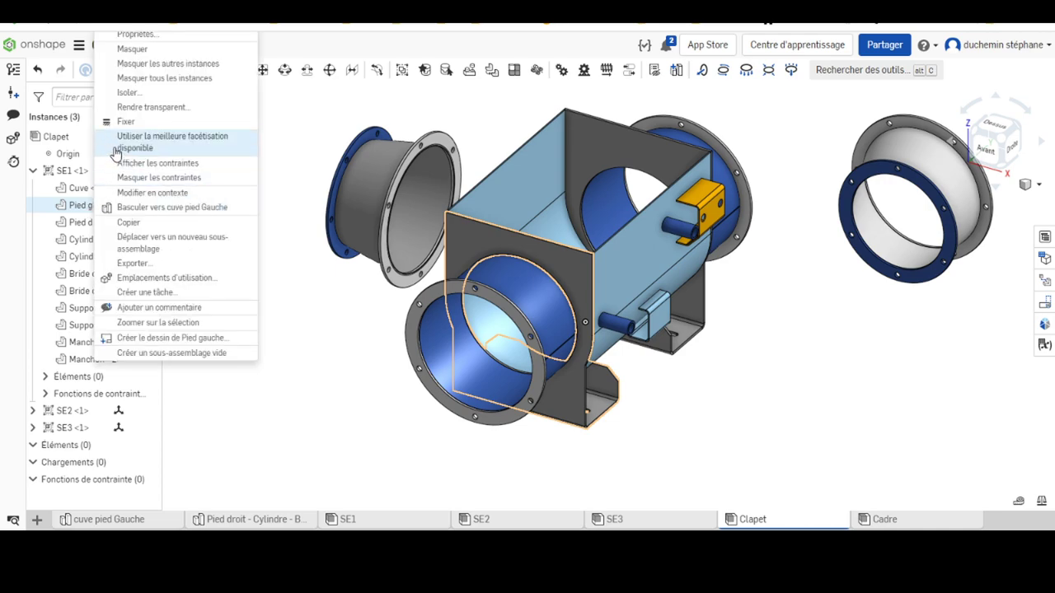
click(123, 122)
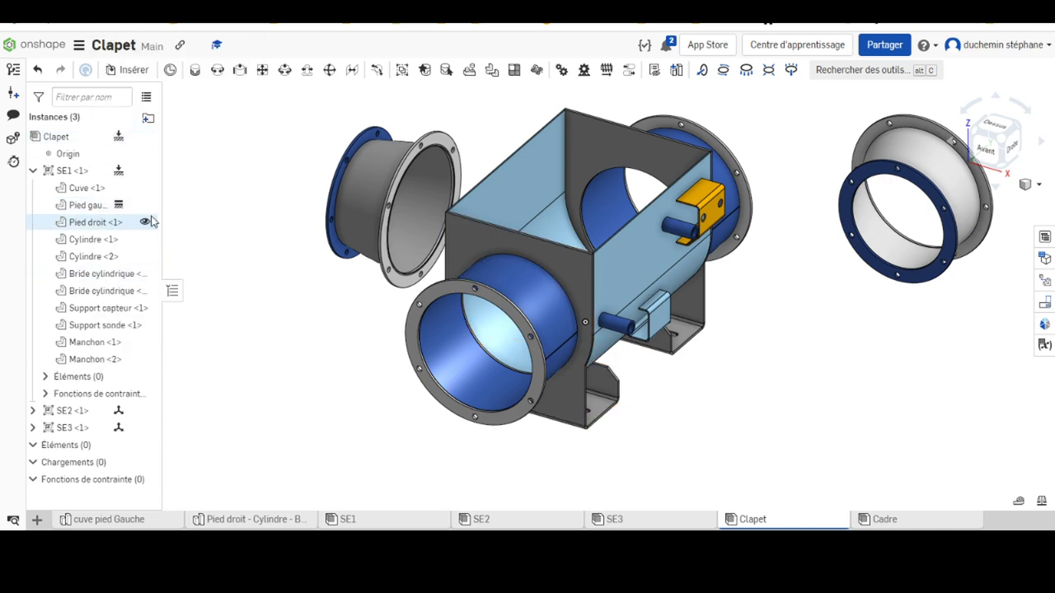
Drag the SE2 reducer beside the body's rear flange.
click(33, 172)
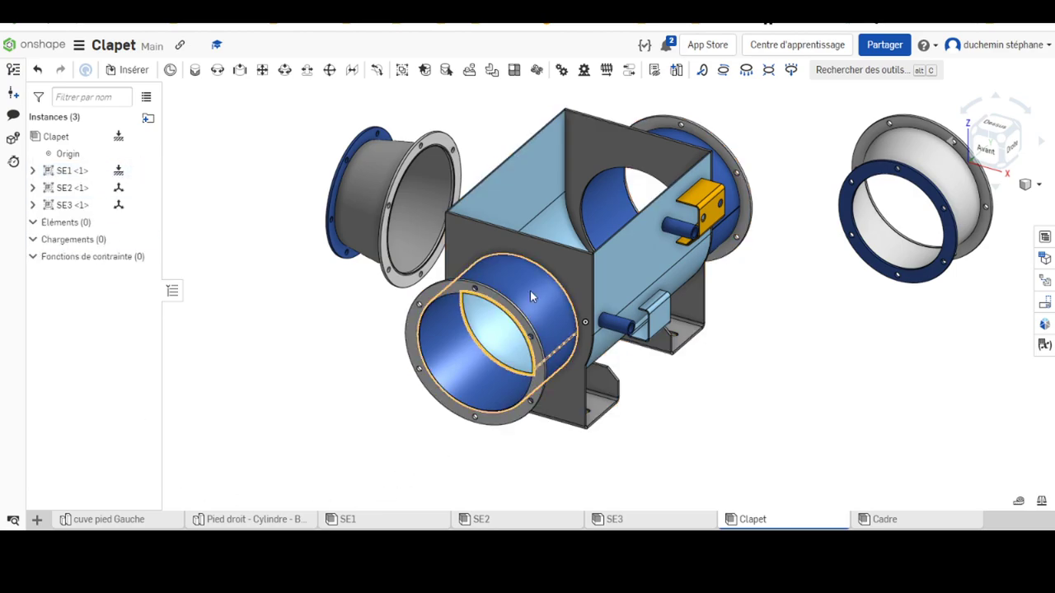
mouse_move(351, 425)
right_down()
mouse_move(289, 420)
mouse_move(308, 388)
mouse_move(328, 427)
right_up()
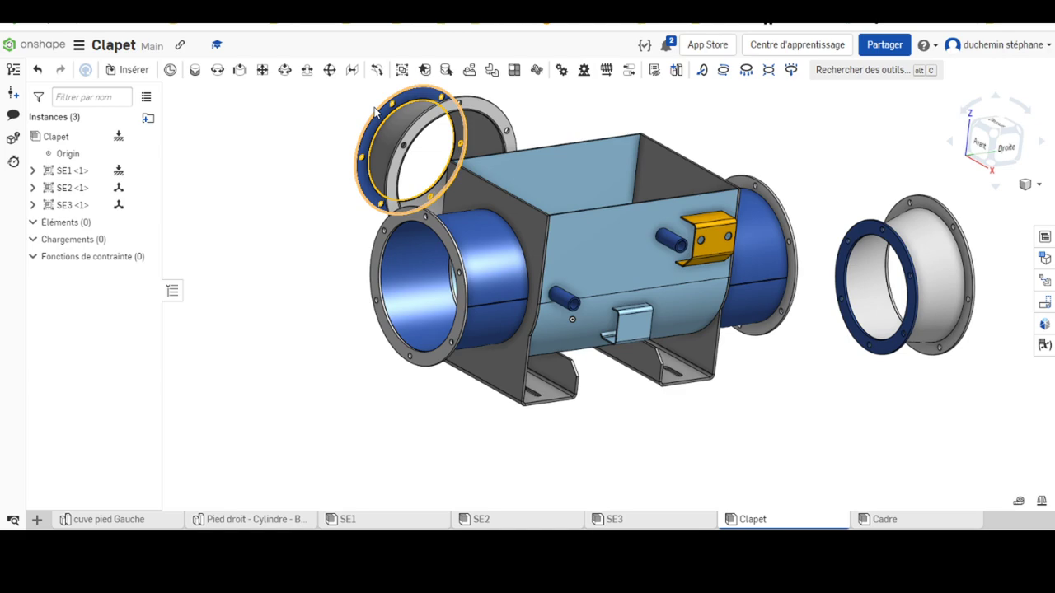
drag(375, 111, 400, 136)
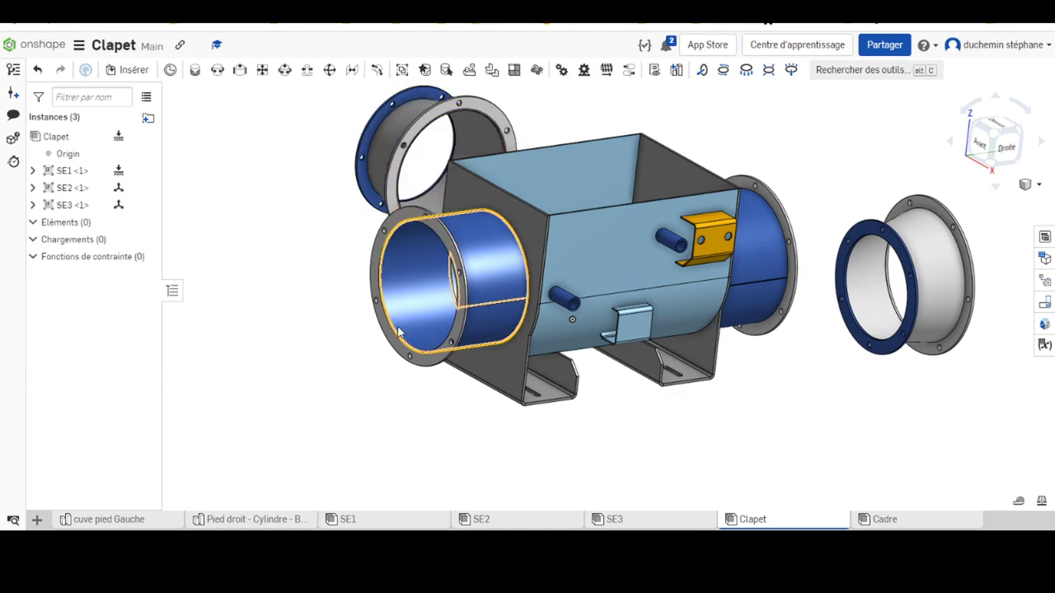
Fasten the SE2 reducer to the body's left flange as Fixe 1, flipped to face outward.
click(195, 69)
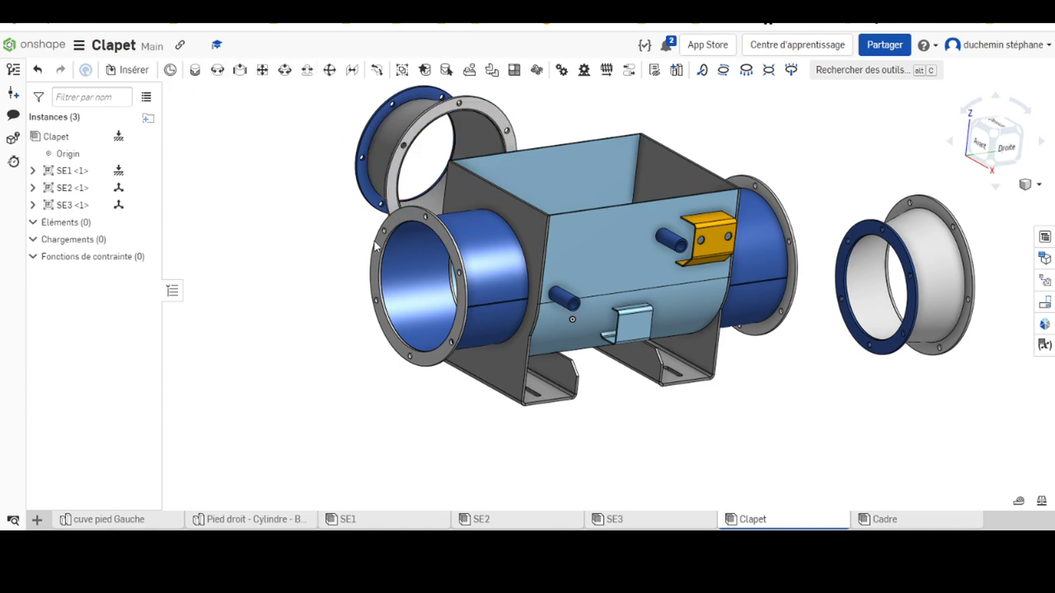
click(415, 217)
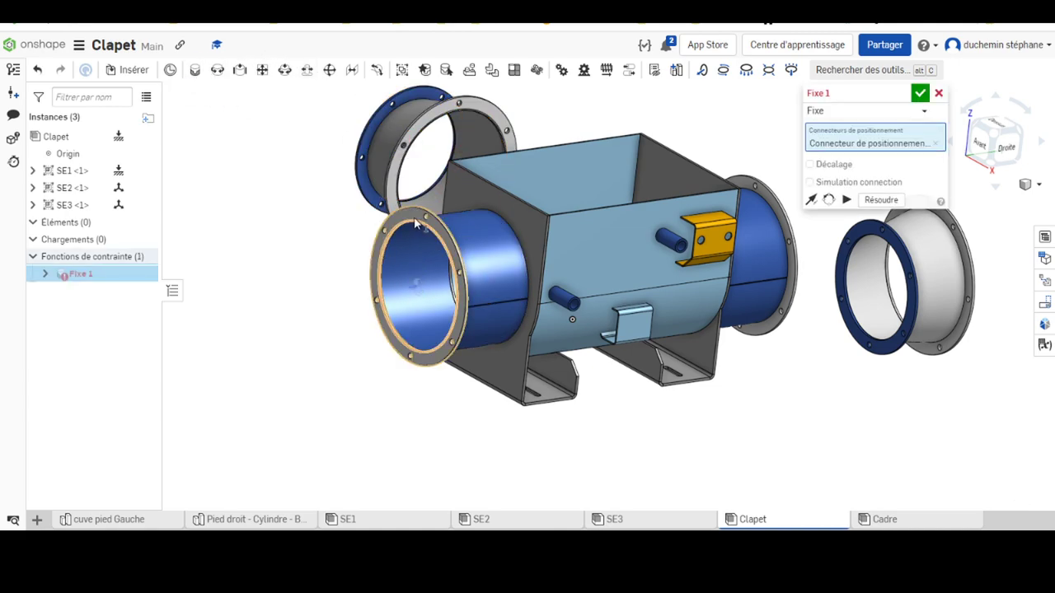
click(443, 117)
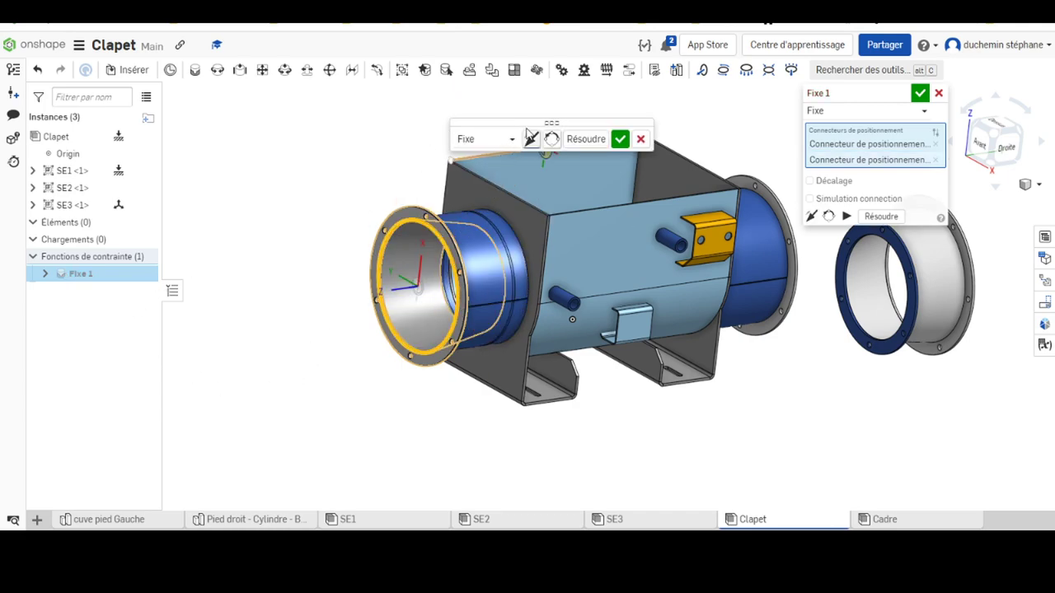
click(528, 139)
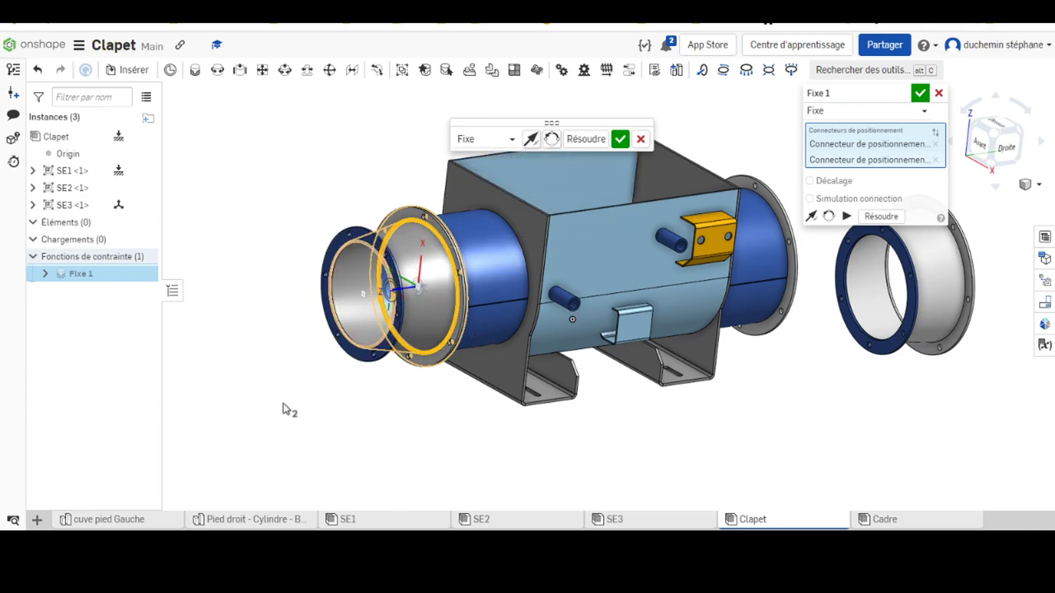
right_drag(325, 457, 336, 464)
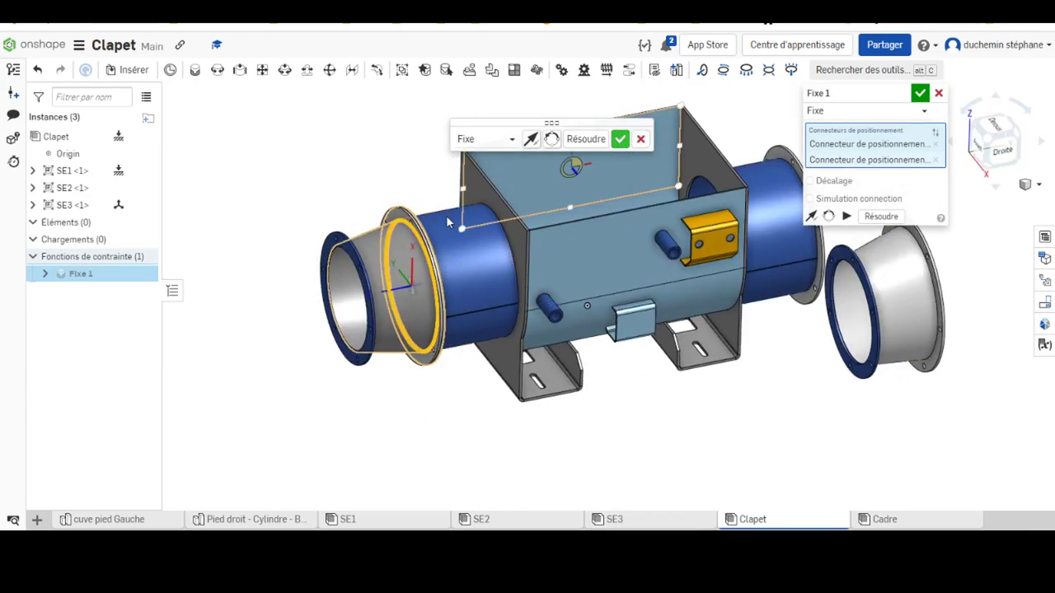
key(Return)
scroll(429, 256, up, 2)
Start Fixe 2, joining the loose reducer's flange connector to the body's right flange.
scroll(422, 265, up, 5)
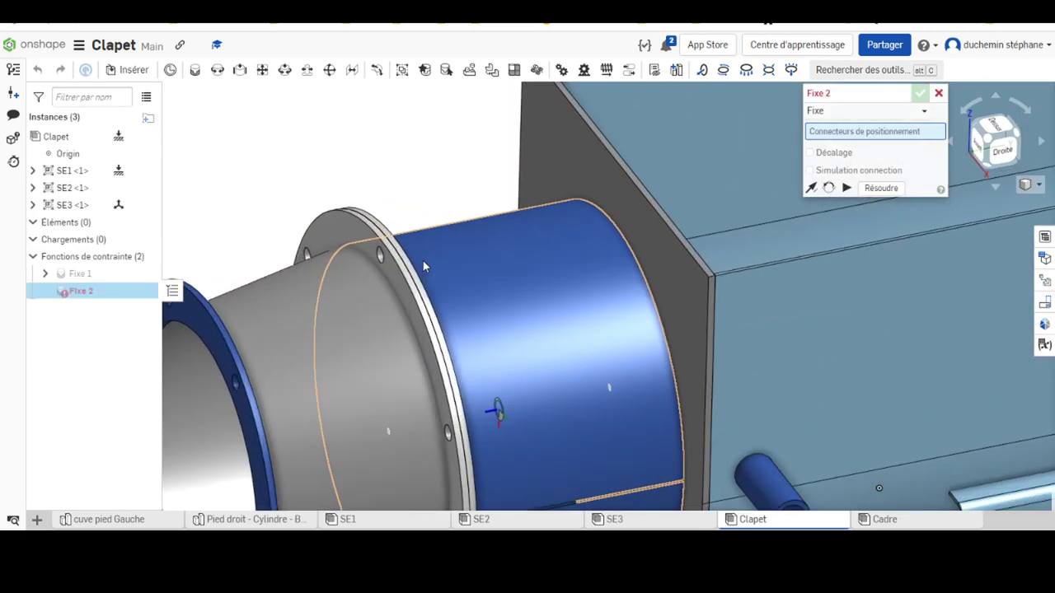
right_drag(422, 265, 416, 320)
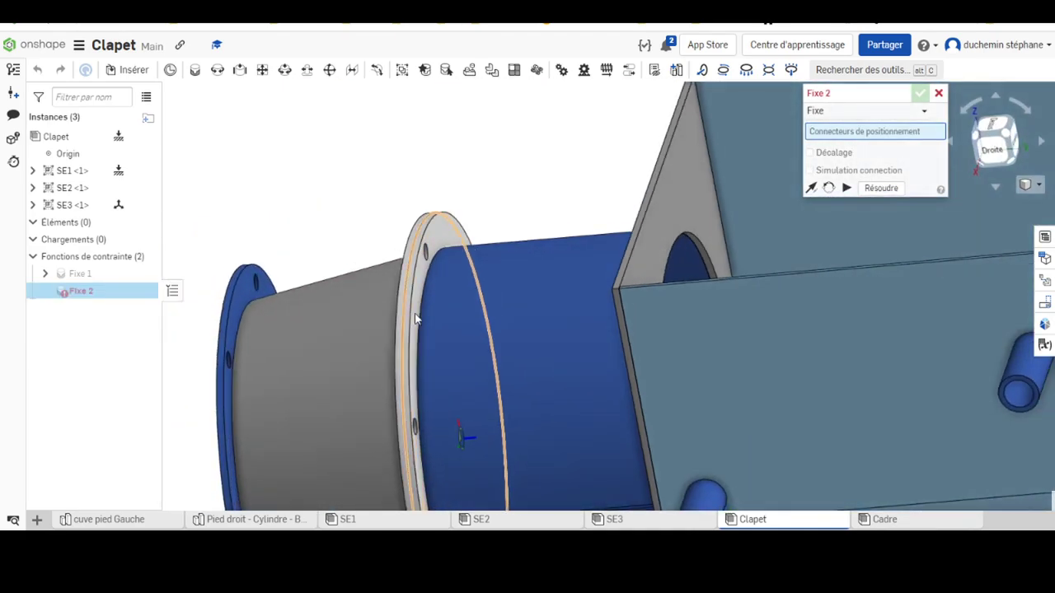
scroll(659, 343, up, 2)
scroll(827, 340, down, 5)
scroll(827, 340, down, 3)
mouse_move(911, 328)
middle_down()
mouse_move(350, 212)
mouse_move(375, 239)
middle_up()
mouse_move(524, 315)
right_down()
mouse_move(541, 306)
mouse_move(496, 315)
right_up()
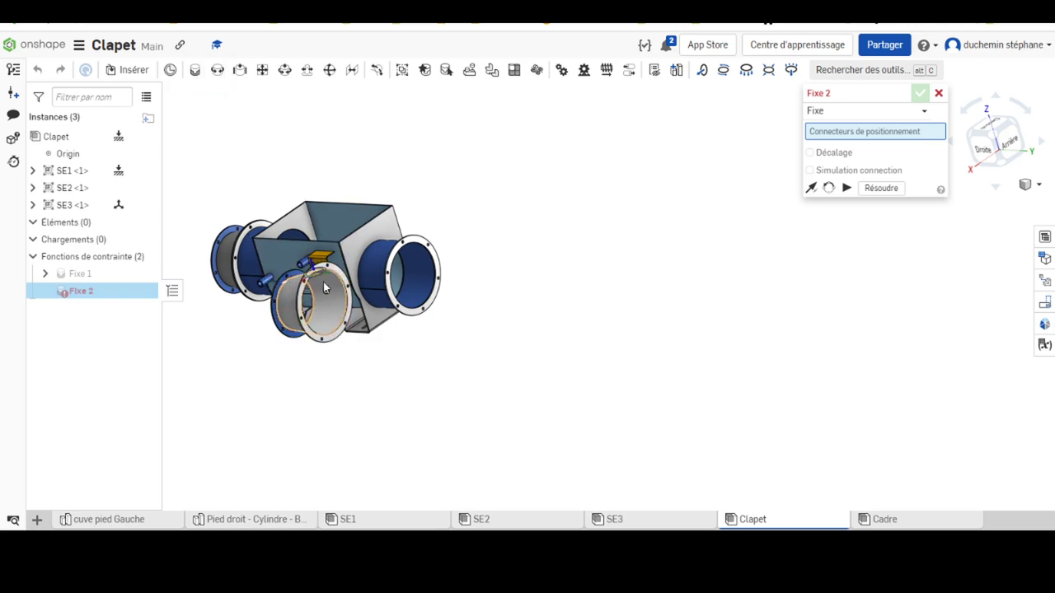
scroll(329, 280, up, 5)
scroll(338, 276, up, 3)
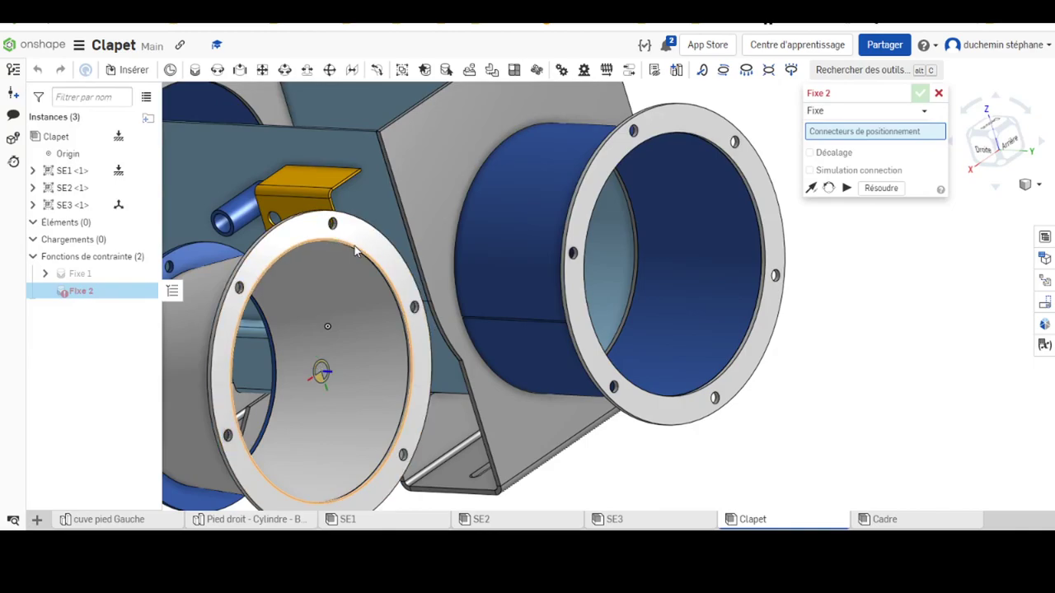
click(356, 251)
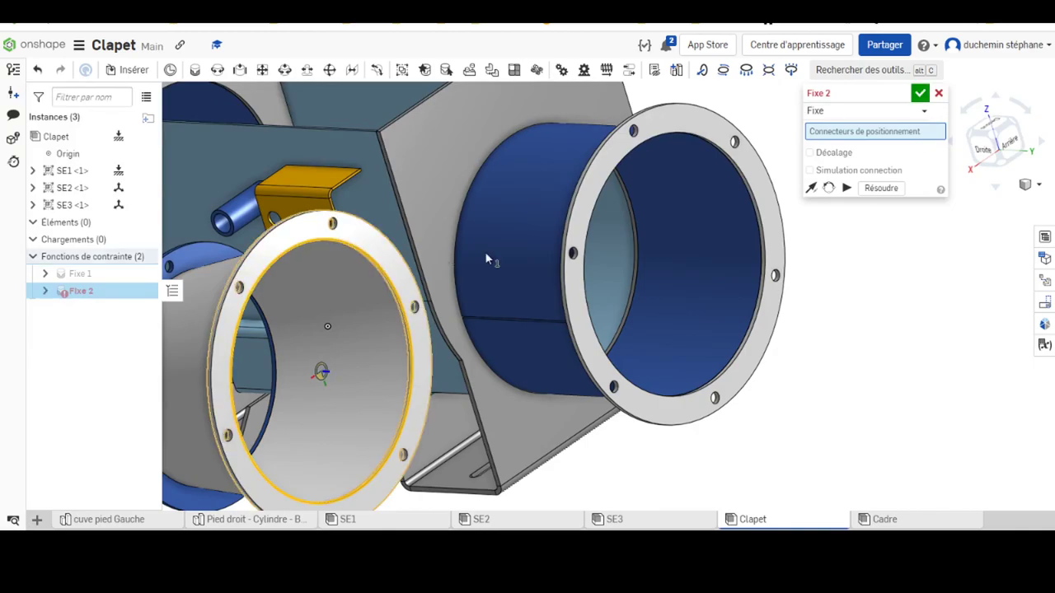
click(668, 138)
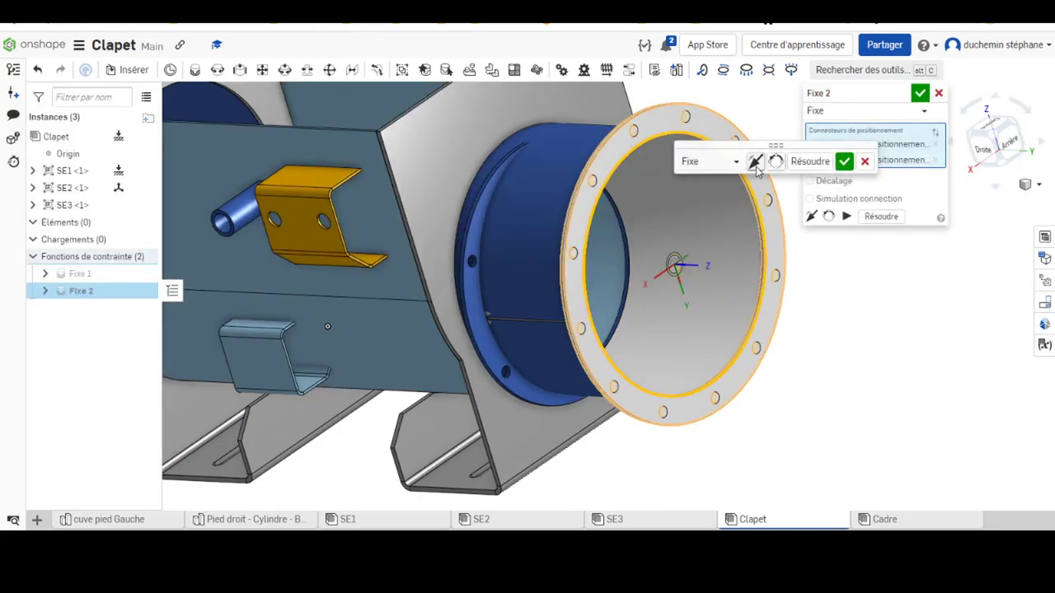
From the back view, rotate the reducer 90° to align bolt holes and confirm Fixe 2.
mouse_move(755, 165)
right_down()
mouse_move(894, 346)
mouse_move(913, 326)
right_up()
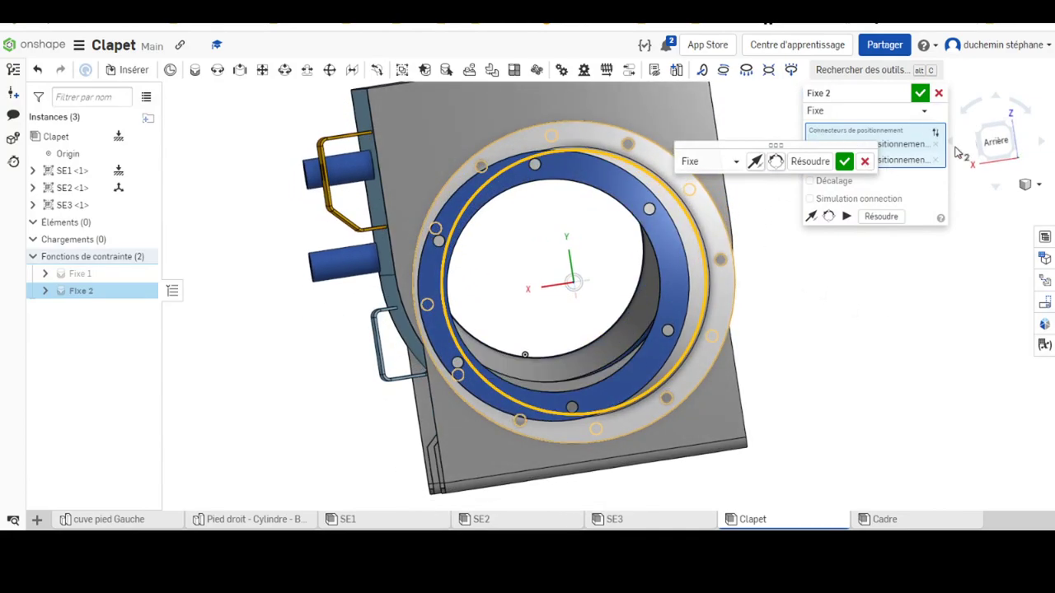
click(994, 141)
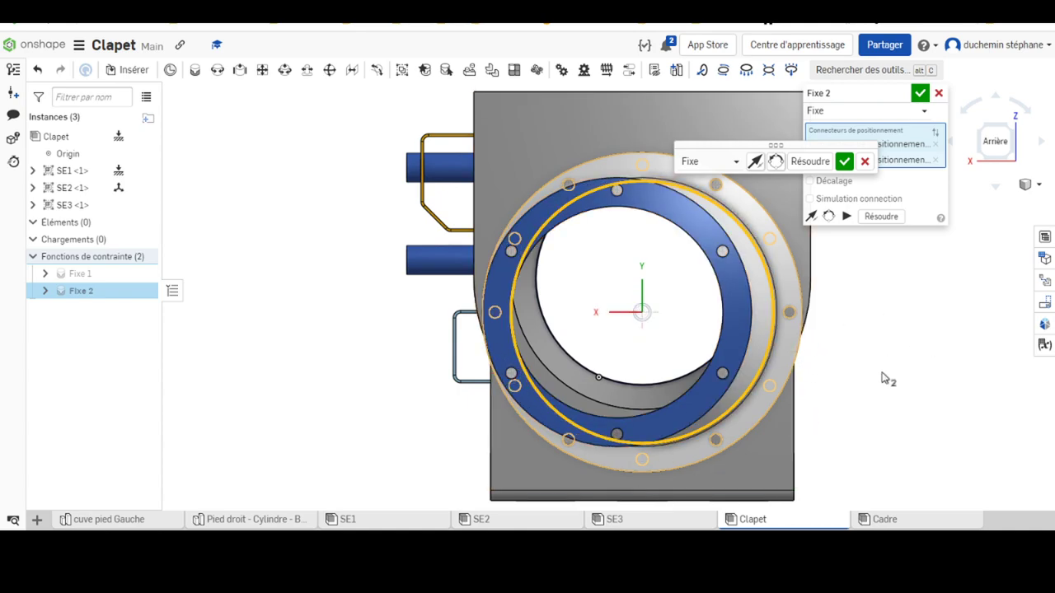
click(522, 298)
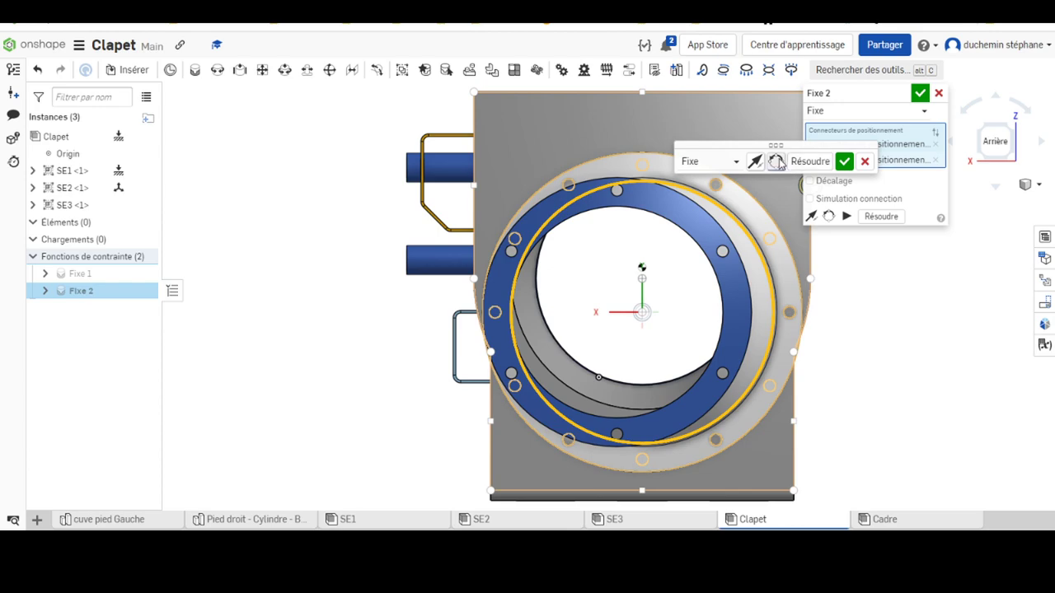
click(776, 161)
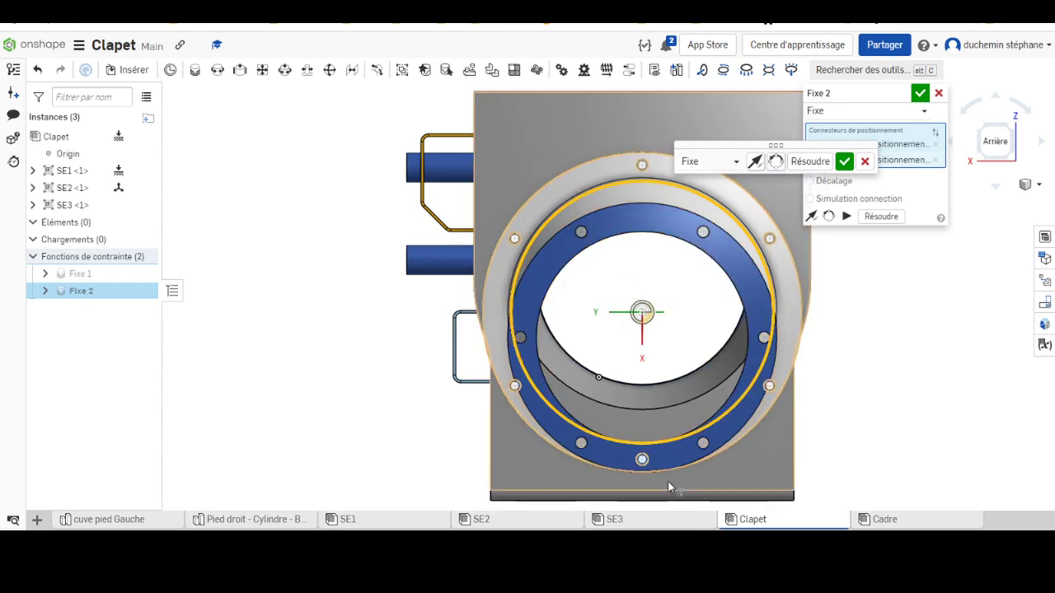
click(844, 161)
Orbit around the assembly to check both reducers, then cancel the empty Fixe 3 mate.
right_drag(244, 316, 292, 311)
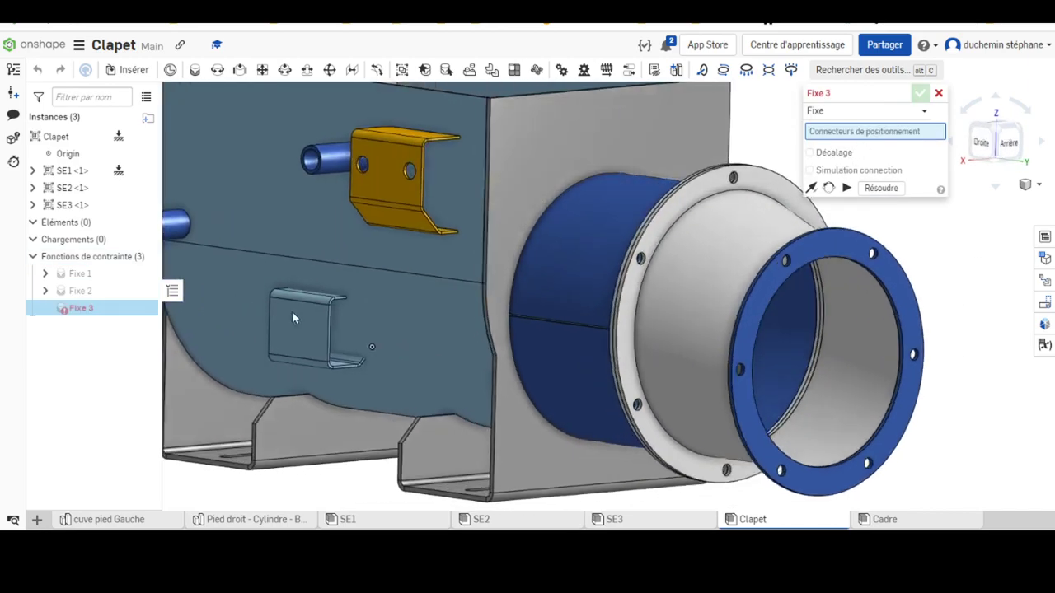
scroll(292, 310, up, 4)
scroll(387, 327, down, 2)
scroll(387, 327, down, 5)
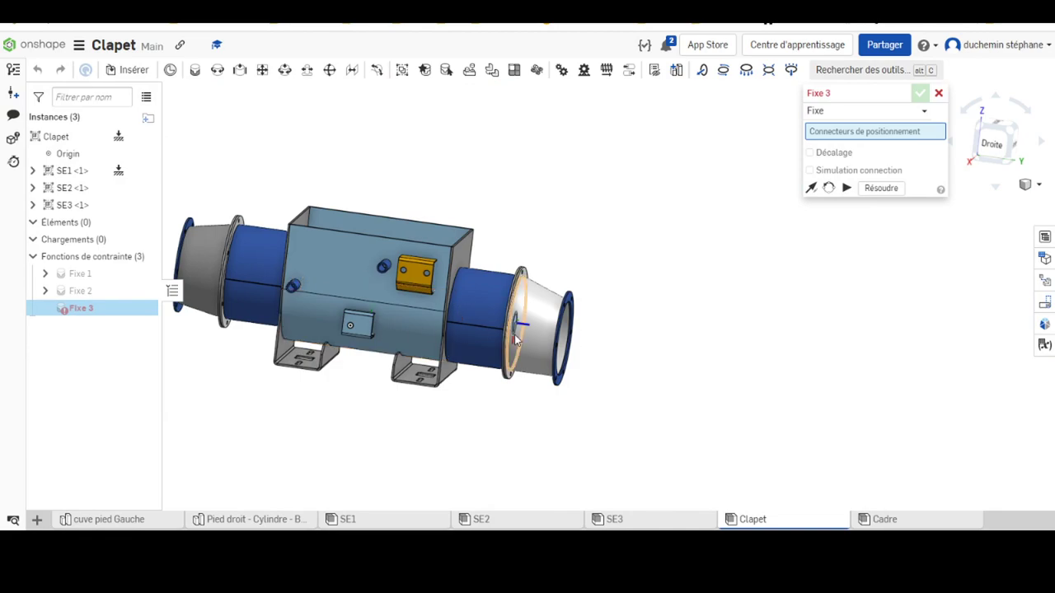
mouse_move(371, 337)
right_down()
mouse_move(383, 388)
mouse_move(226, 371)
mouse_move(295, 363)
right_up()
scroll(295, 363, up, 3)
scroll(295, 363, down, 3)
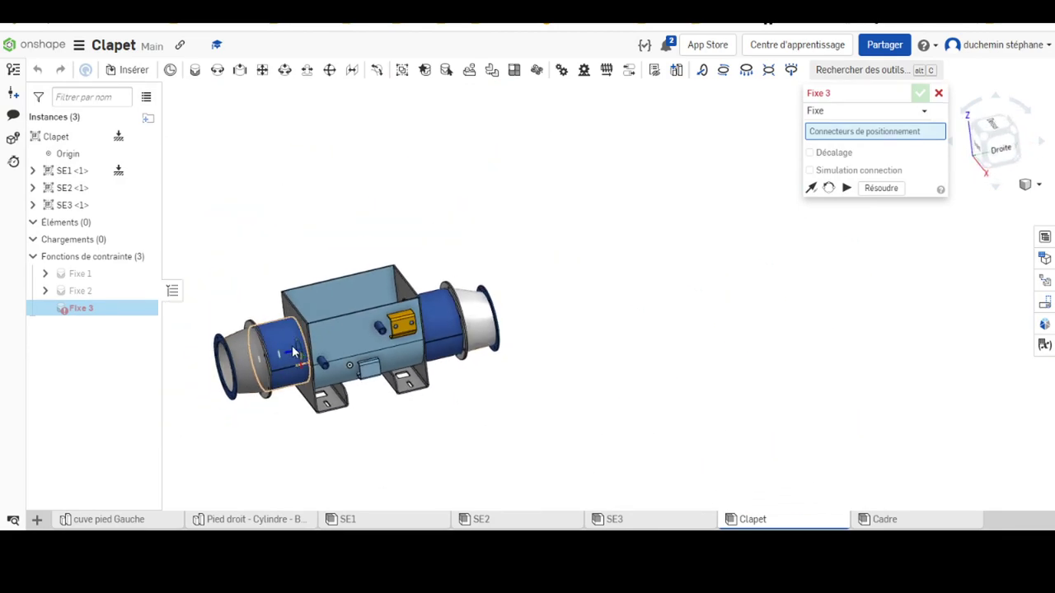
middle_drag(296, 364, 443, 343)
scroll(516, 260, up, 3)
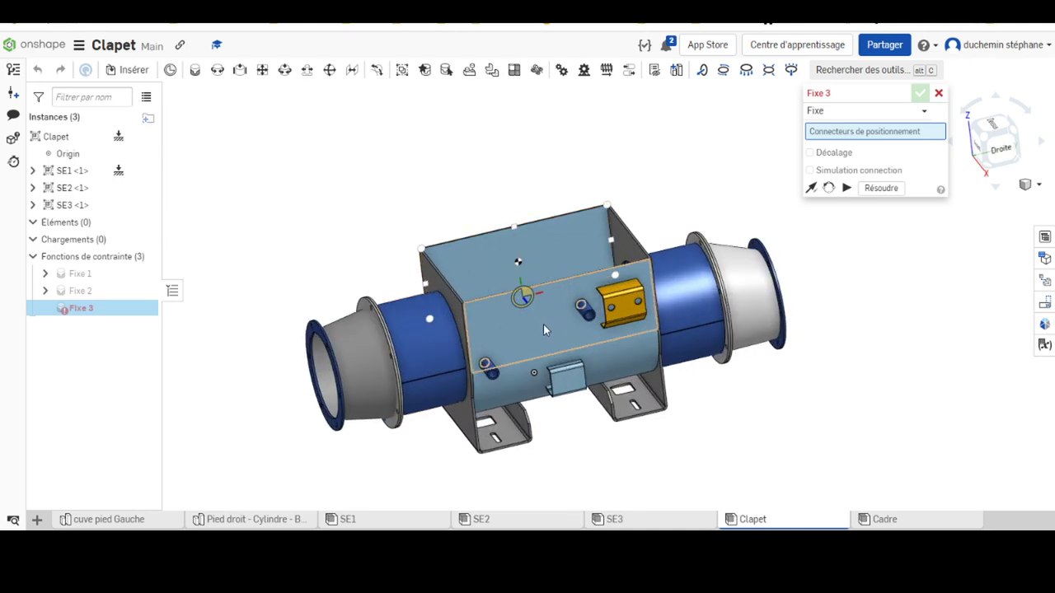
right_drag(544, 324, 453, 217)
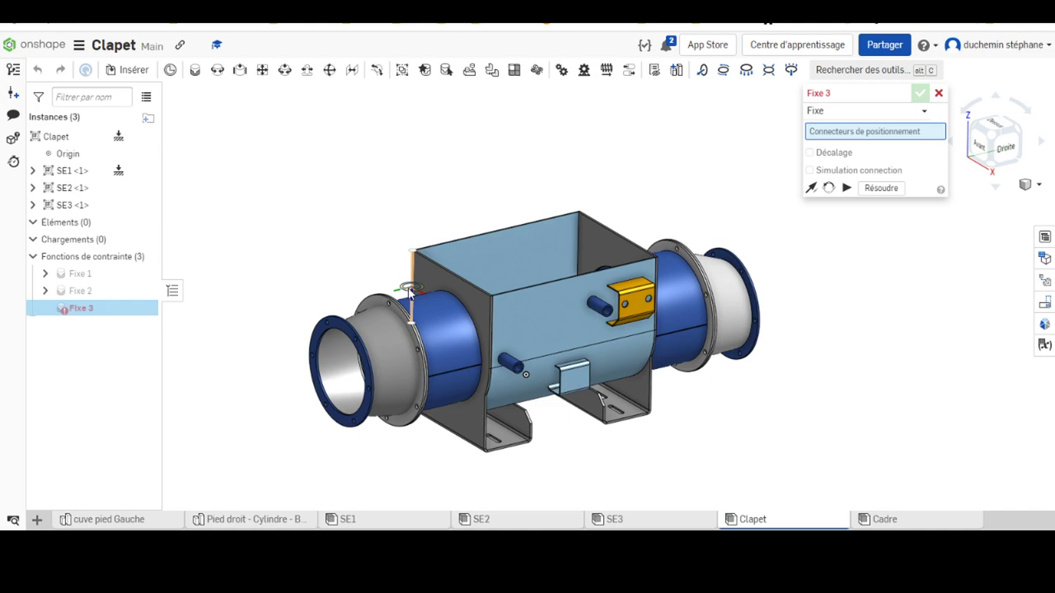
click(939, 93)
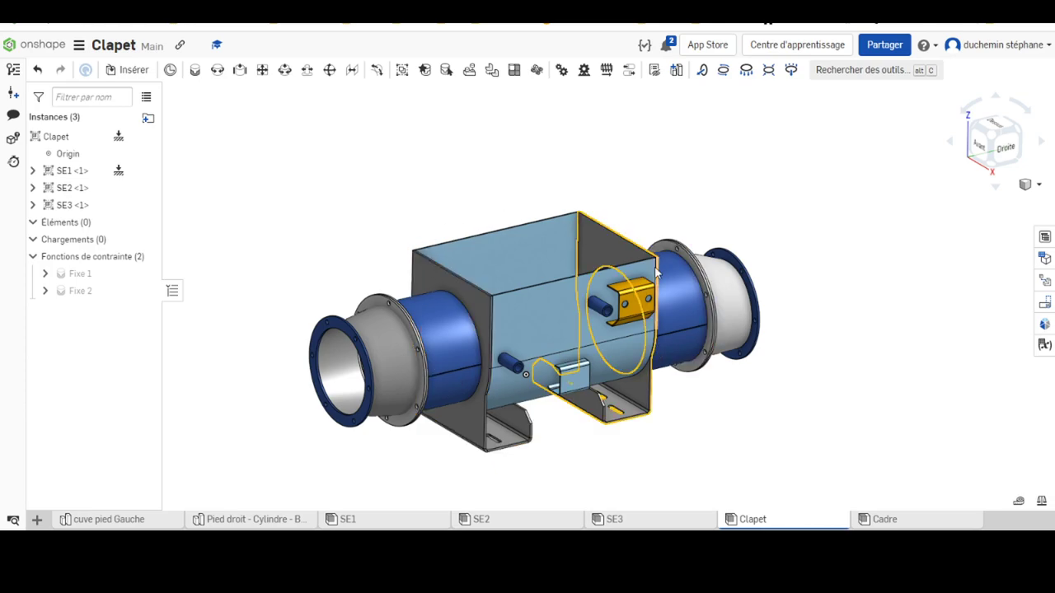
scroll(569, 295, down, 2)
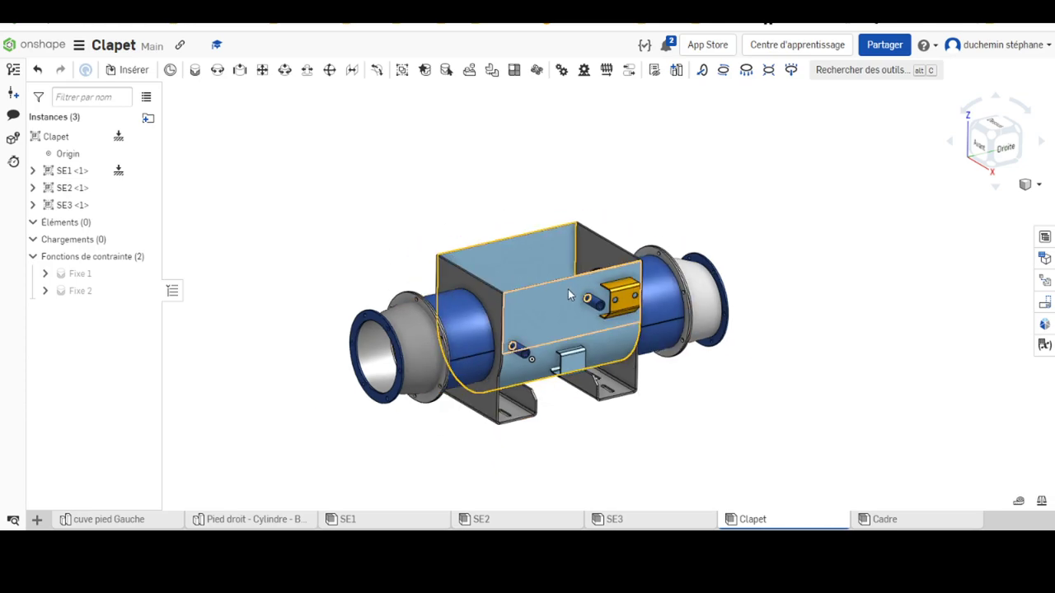
scroll(569, 295, up, 3)
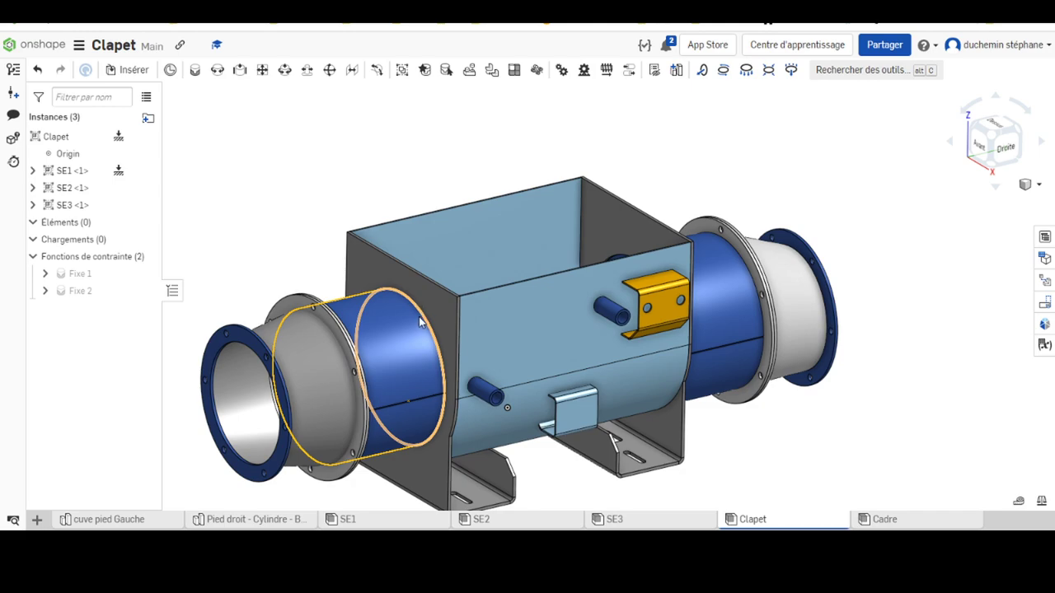
scroll(454, 345, down, 2)
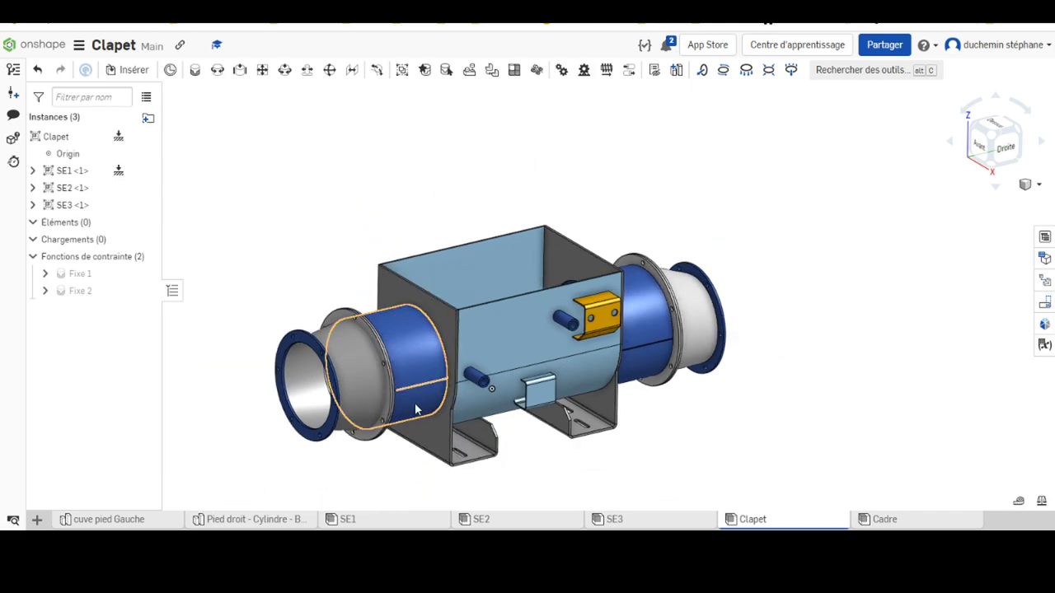